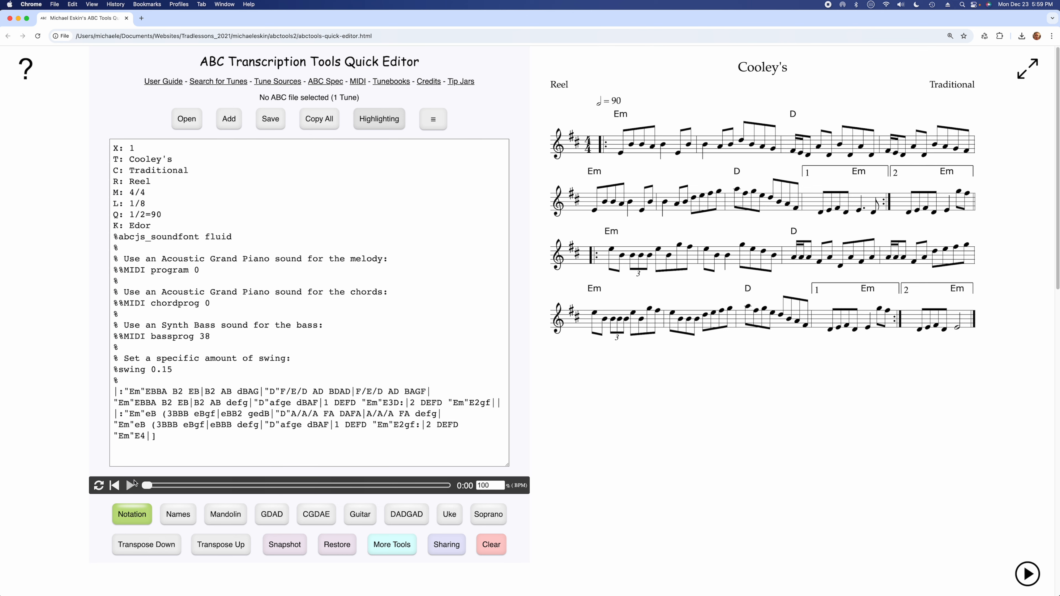
Step: Play the opening of Cooley's, pause it, and return playback to the start
left_click(130, 485)
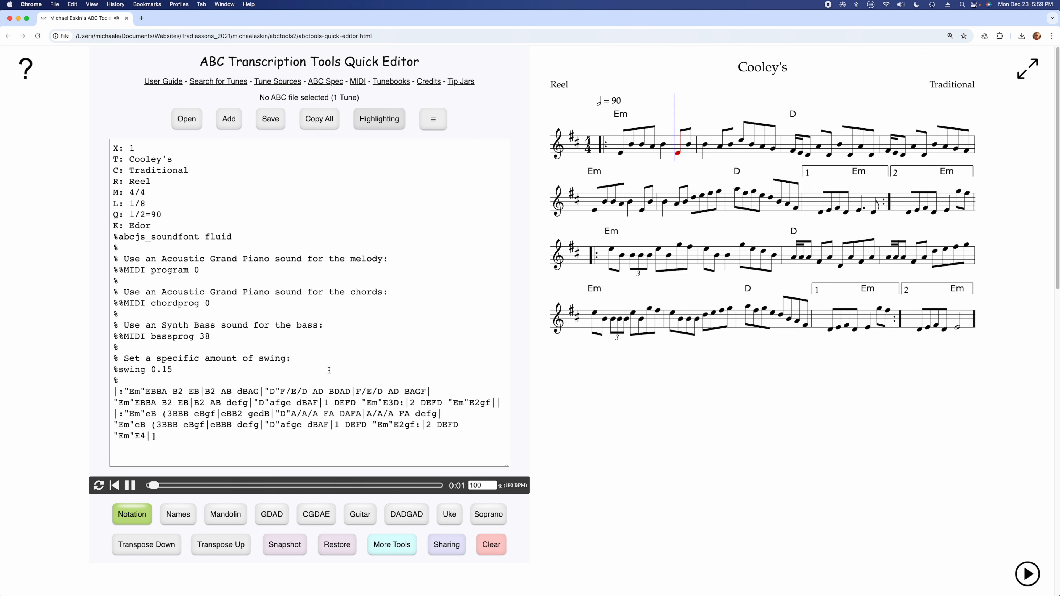
left_click(130, 485)
left_click(114, 485)
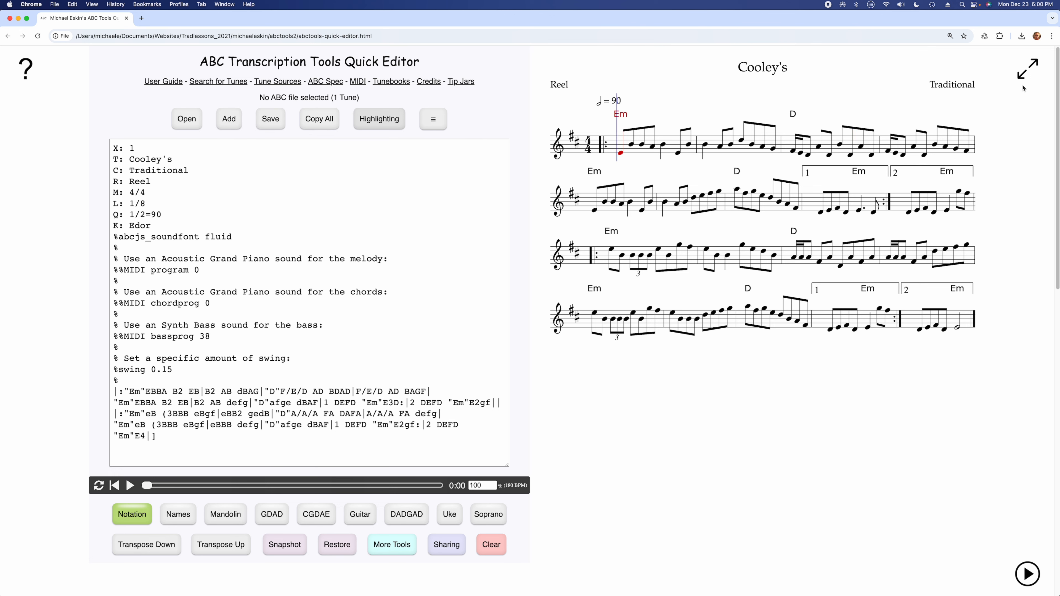
Step: View Cooley's notation full screen during playback, return to the split editor view, and pause the tune
left_click(1026, 69)
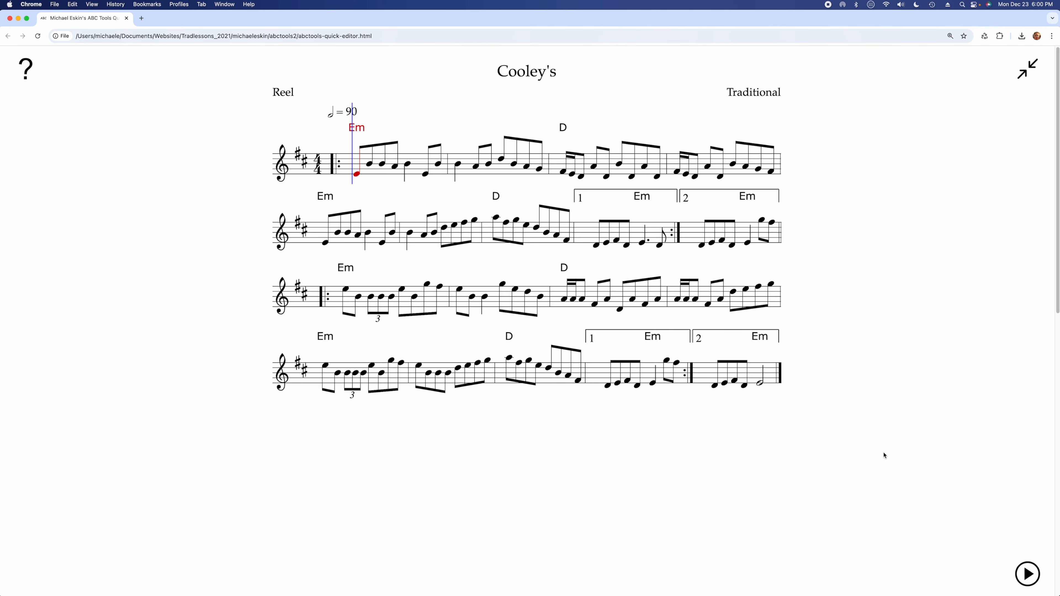
key("space")
left_click(1028, 67)
left_click(130, 485)
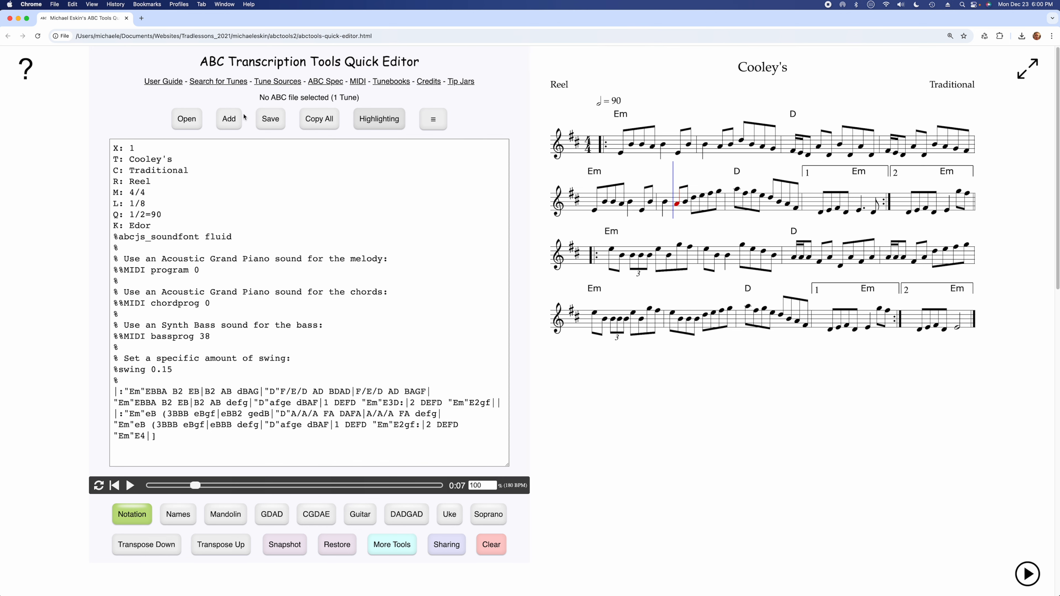
Step: Add the example tunes The Kesh (jig) and Alexander's (hornpipe) after Cooley's
left_click(229, 119)
left_click(513, 305)
left_click(599, 305)
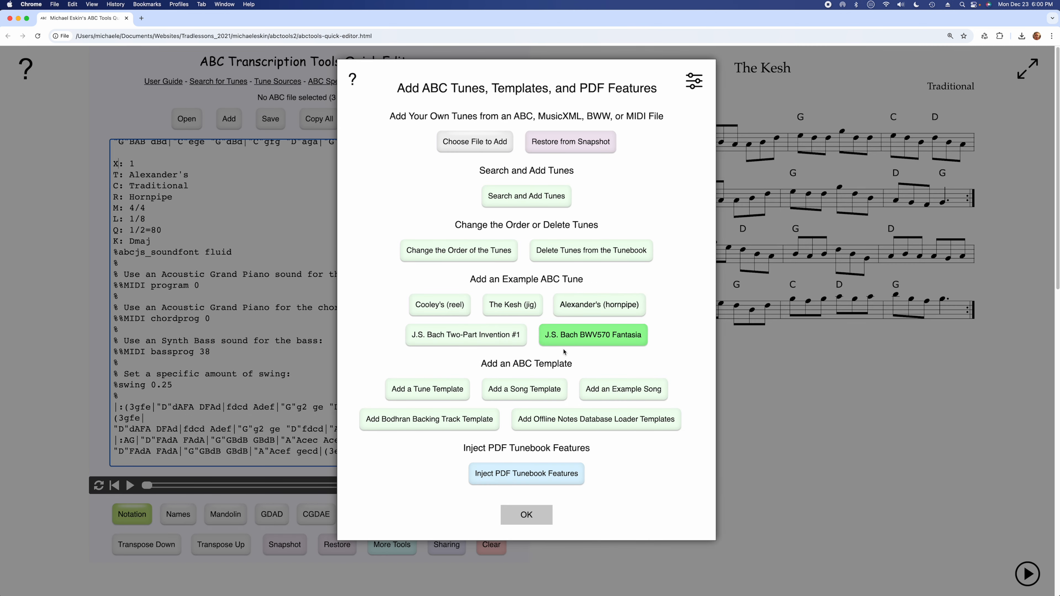
left_click(526, 515)
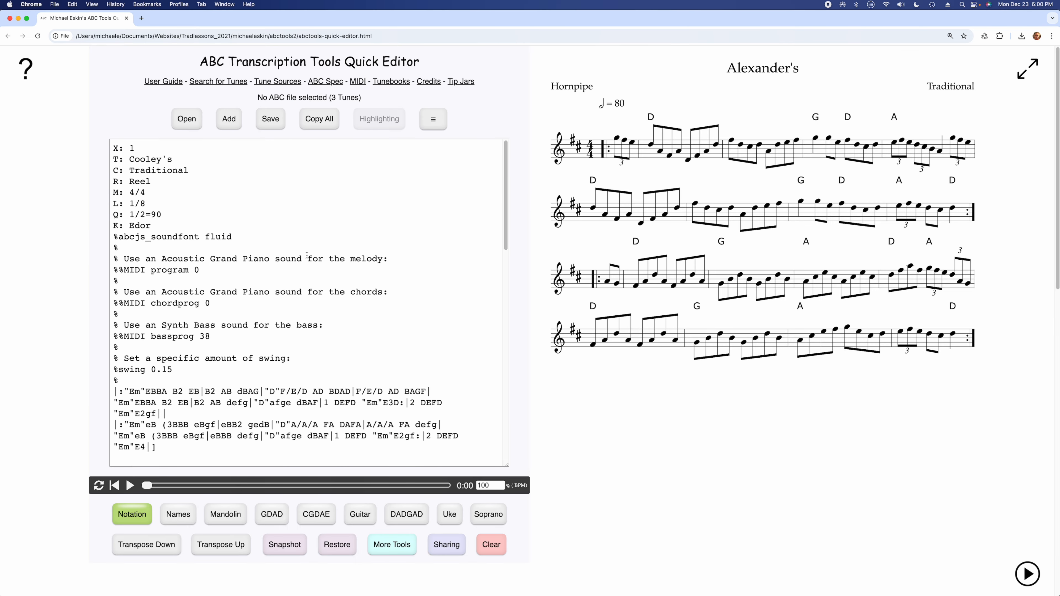
Step: Show the notation of The Kesh by placing the cursor in its ABC text, and play it briefly
scroll(297, 254, "down", 10)
left_click(242, 275)
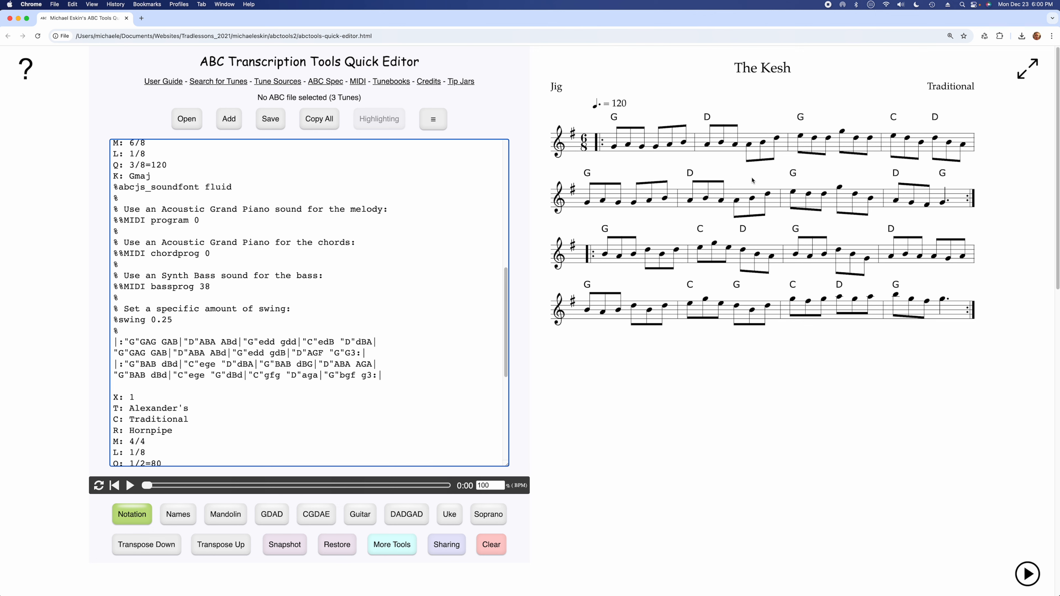
left_click(130, 485)
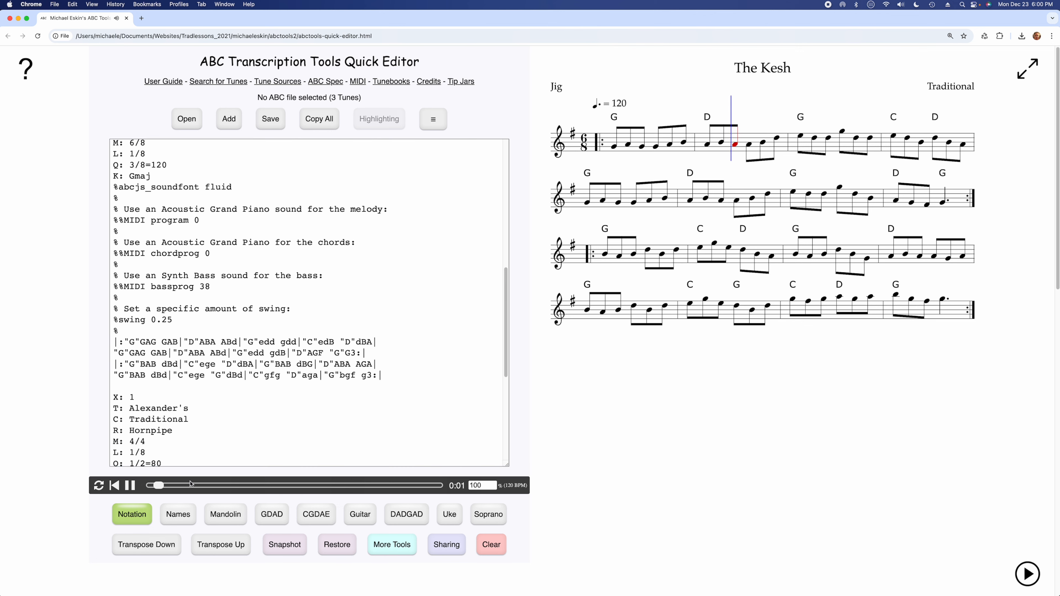
left_click(130, 485)
Step: Switch the score to mandolin tablature and show Cooley's by placing the cursor in its ABC text
scroll(285, 405, "down", 5)
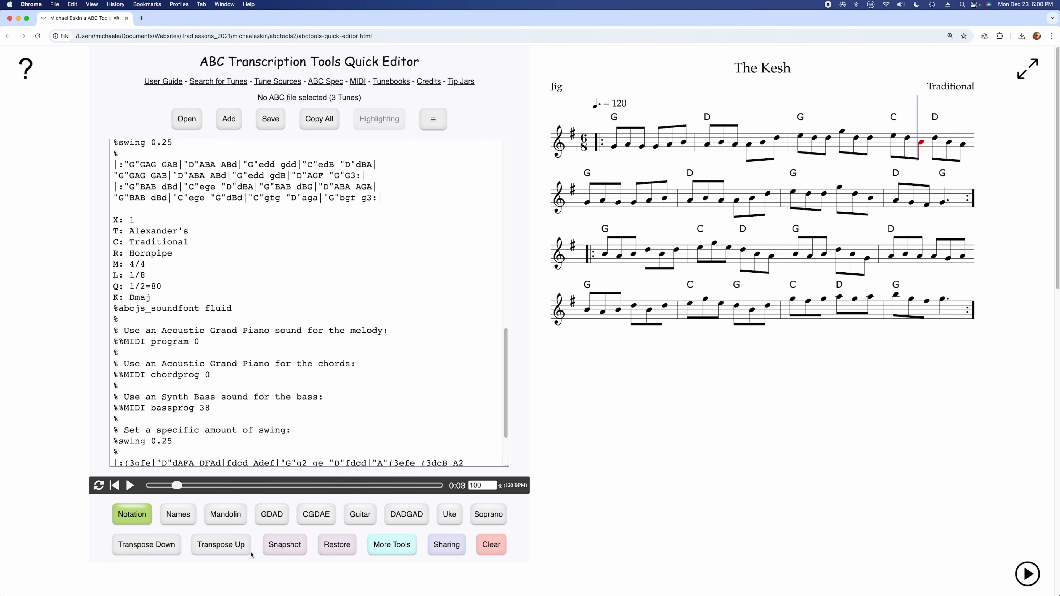
left_click(225, 514)
scroll(397, 288, "up", 5)
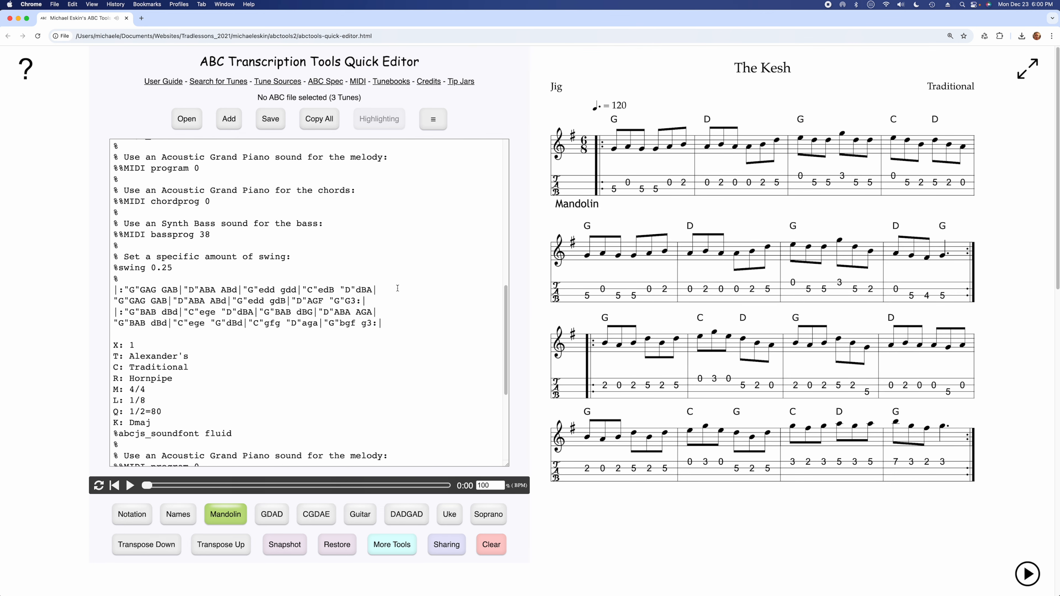
scroll(397, 288, "up", 10)
scroll(352, 293, "up", 1)
left_click(233, 269)
Step: Show Alexander's with mandolin tablature and switch the score back to standard notation
scroll(344, 325, "down", 15)
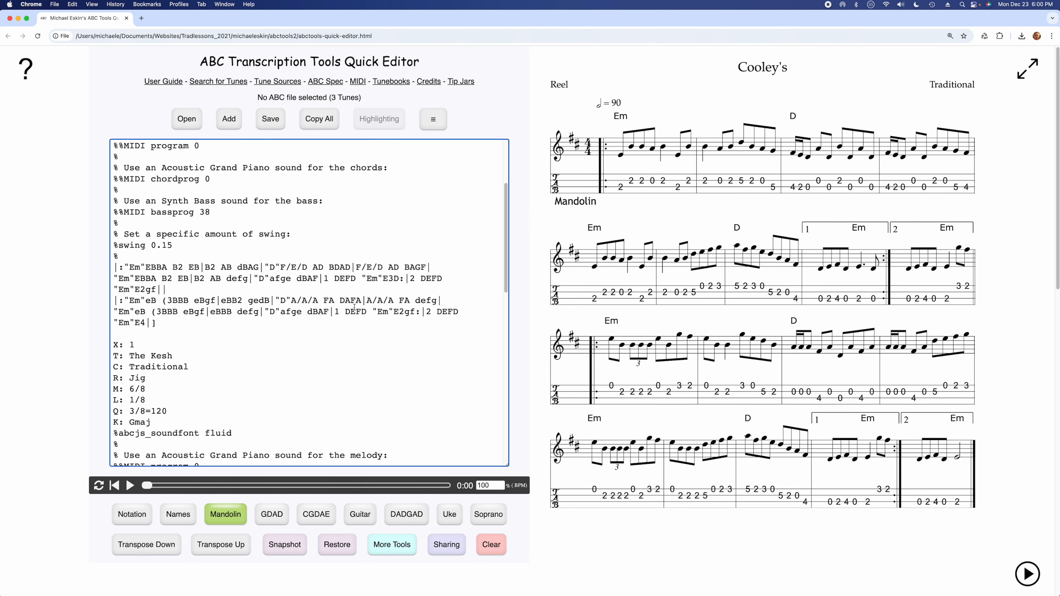
scroll(267, 334, "down", 1)
left_click(248, 369)
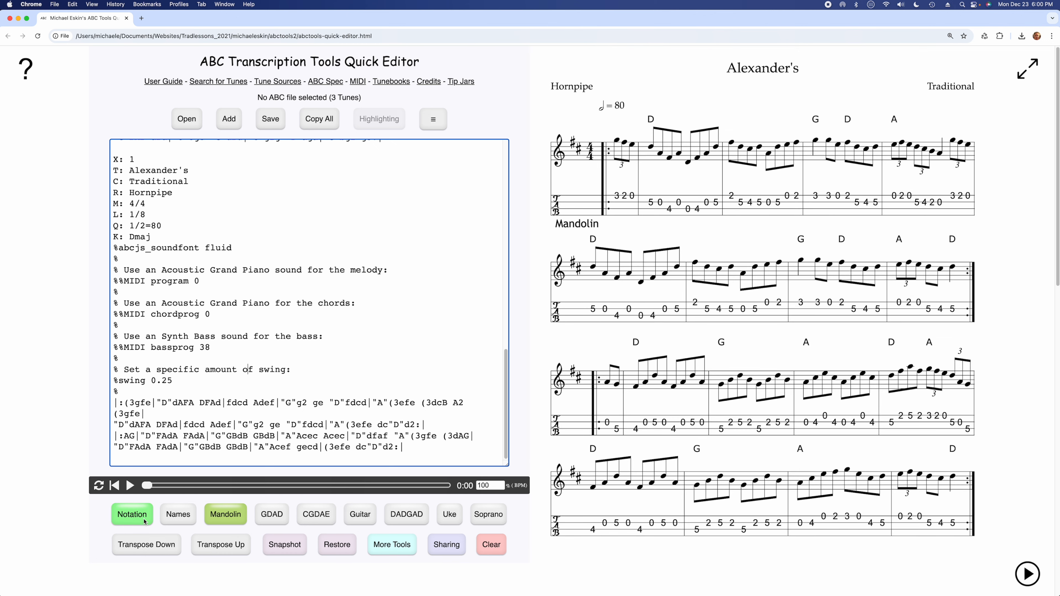
left_click(132, 514)
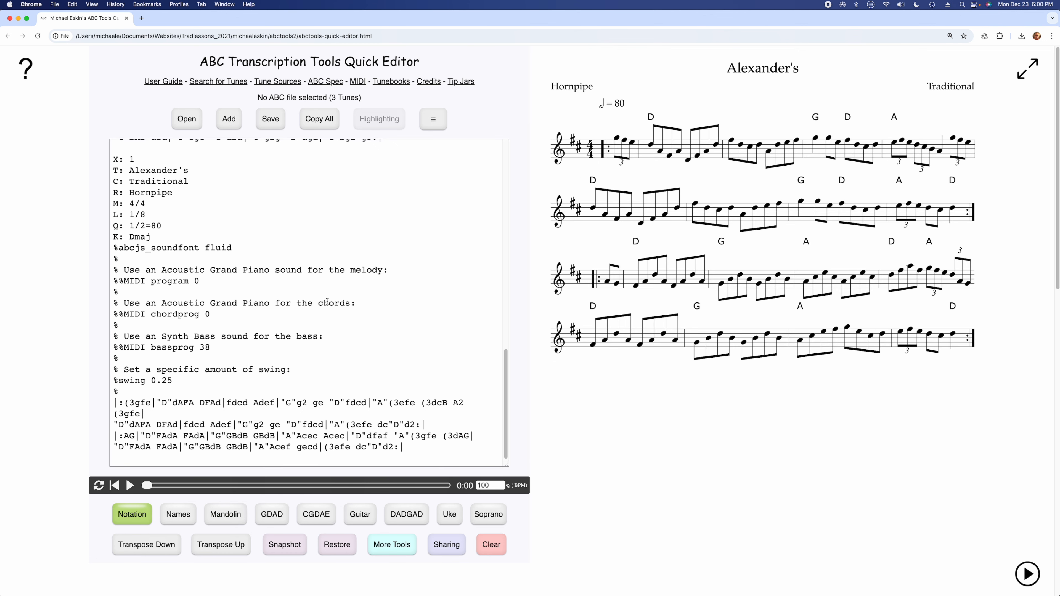
left_click(445, 359)
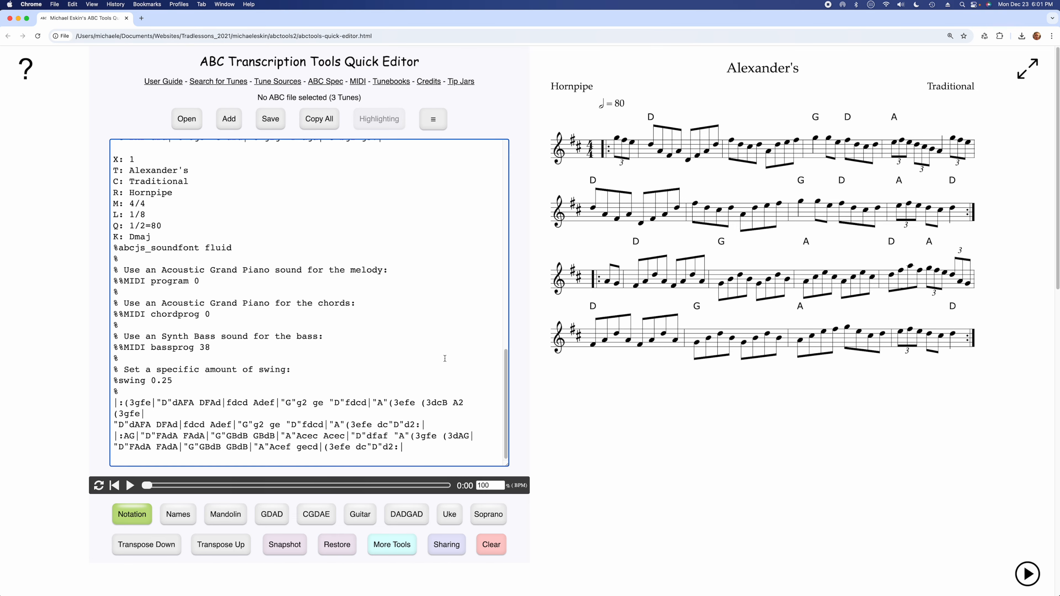
Step: Open 12-20-24_comhaltas_san_diego_tune_learning_tunebook_master.abc, abandoning the unsaved changes
left_click(199, 122)
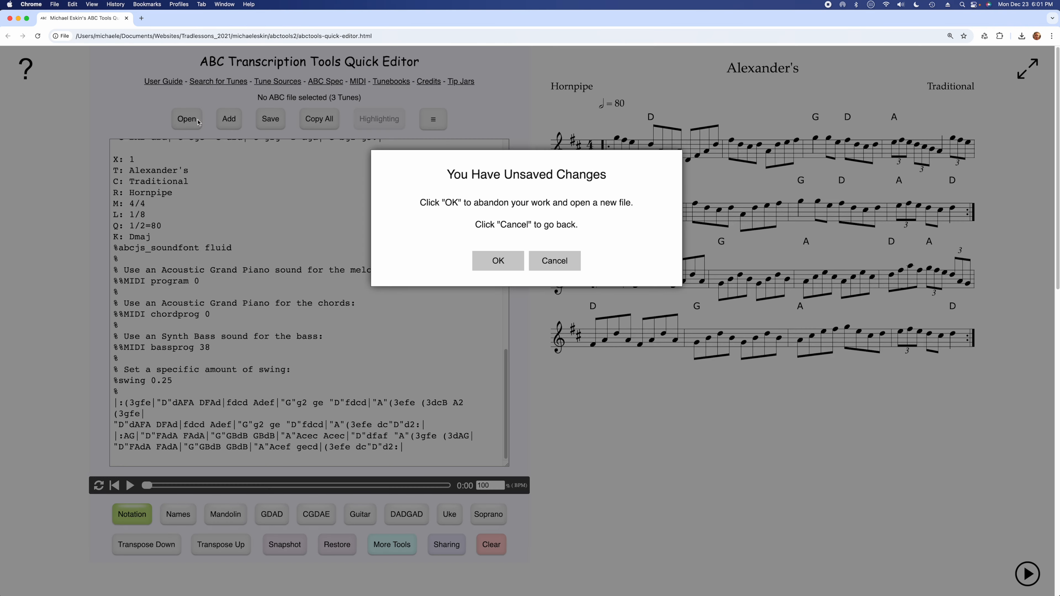
left_click(499, 260)
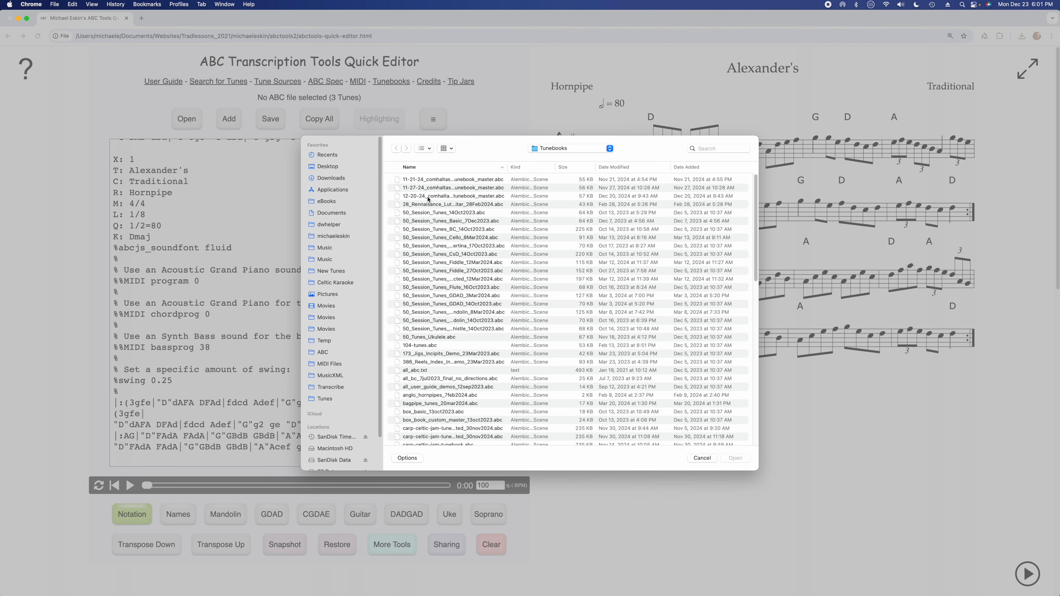
double_click(428, 199)
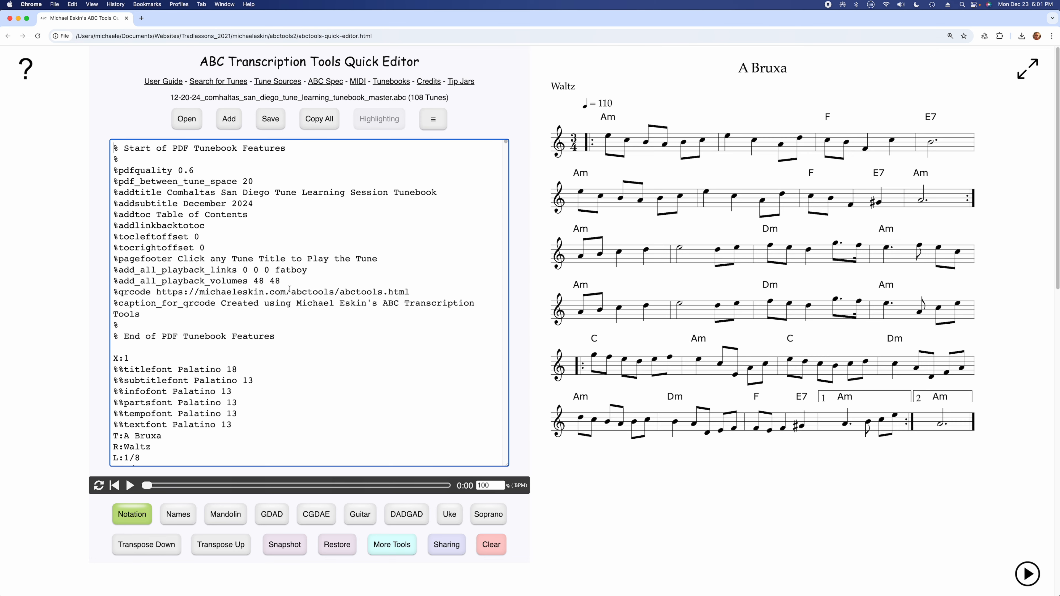
Step: Find Banish Misfortune in the tunebook's ABC text, show its notation, and play it briefly
scroll(157, 310, "down", 15)
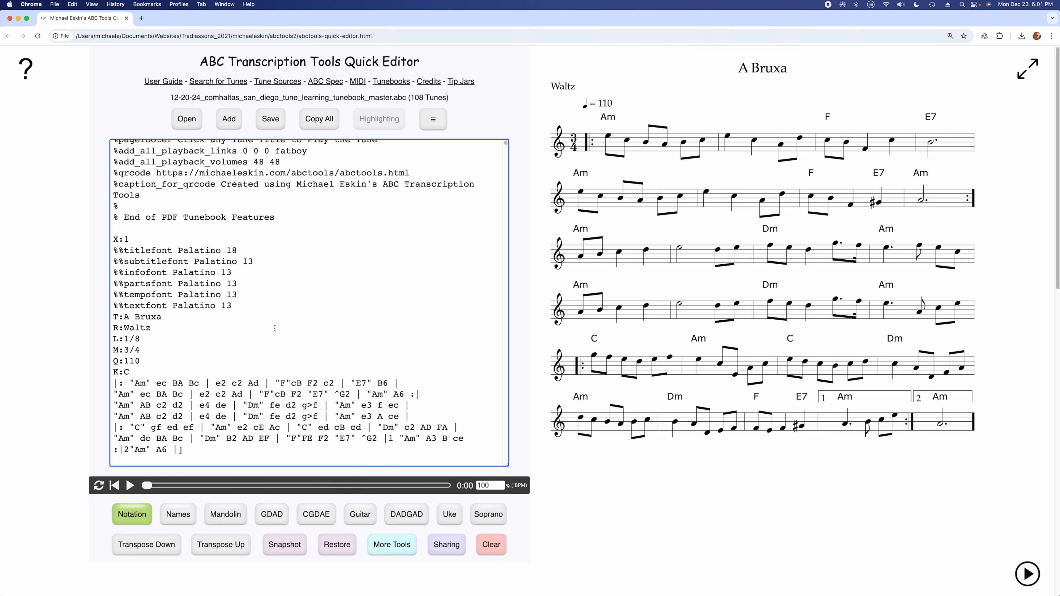
scroll(296, 292, "down", 15)
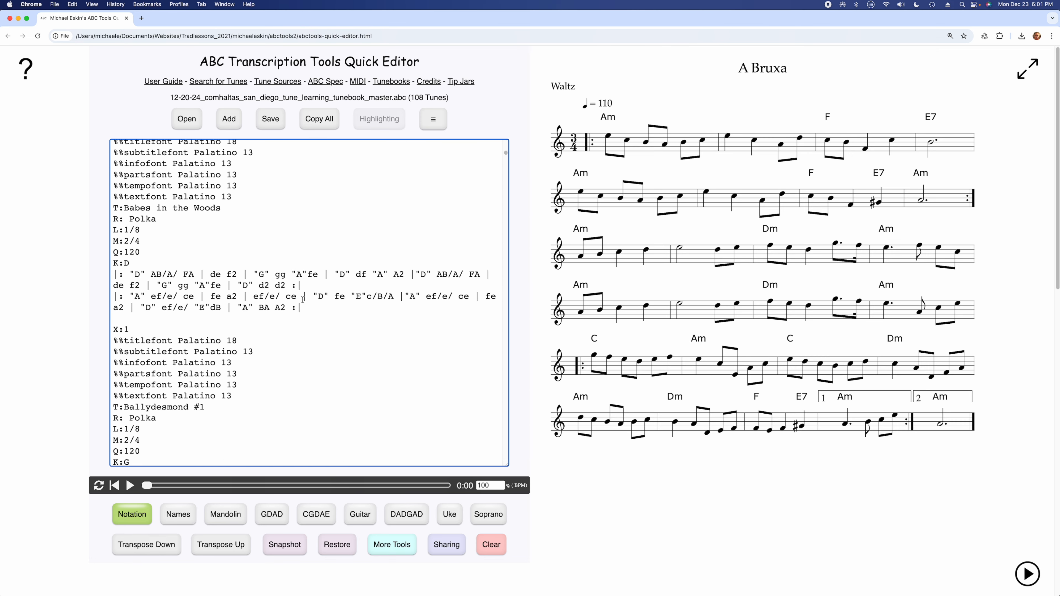
scroll(303, 307, "down", 12)
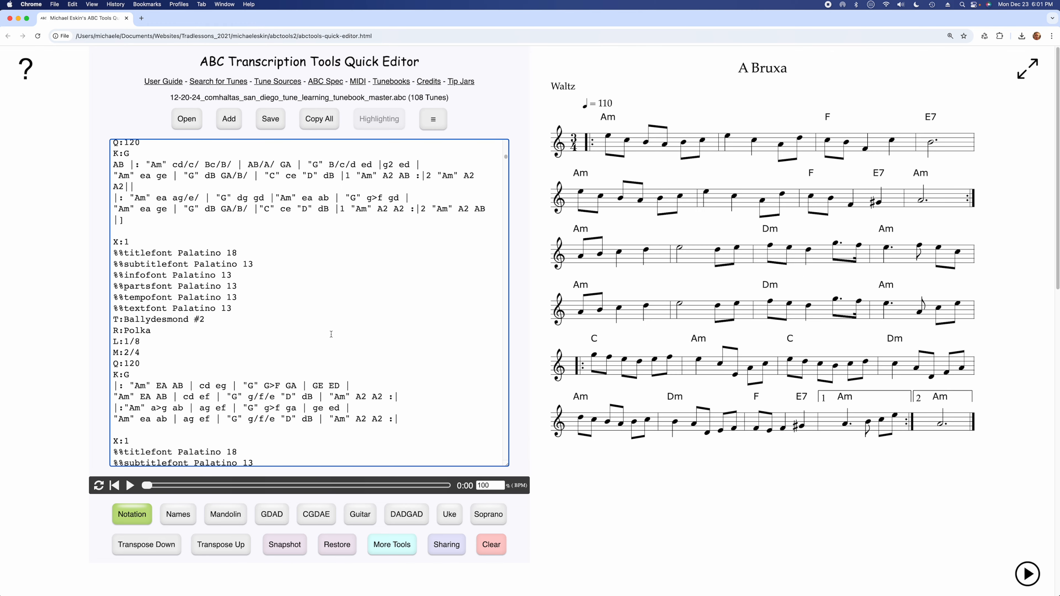
scroll(332, 328, "down", 12)
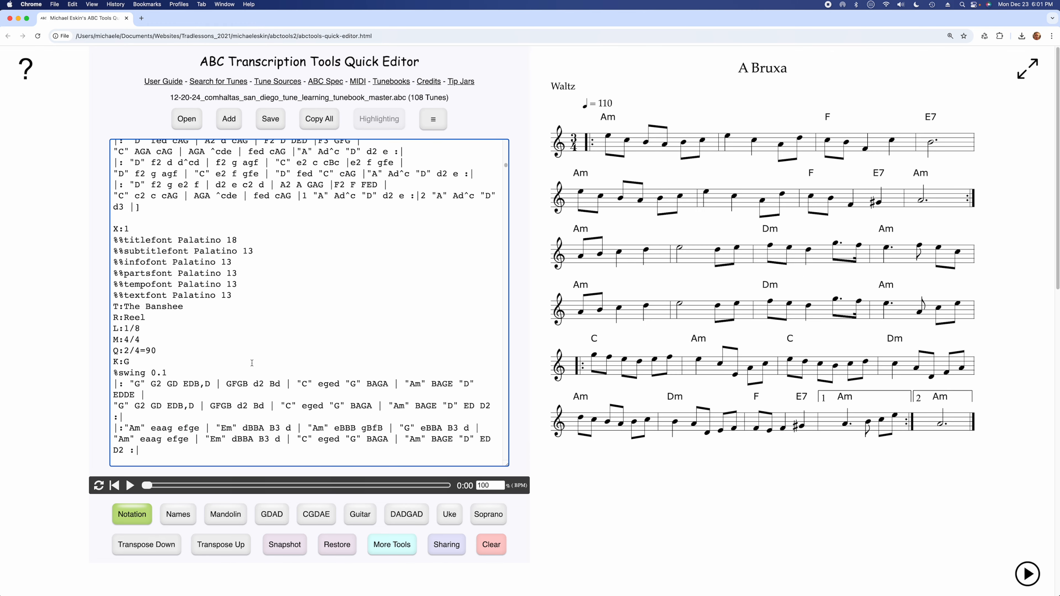
scroll(237, 280, "up", 6)
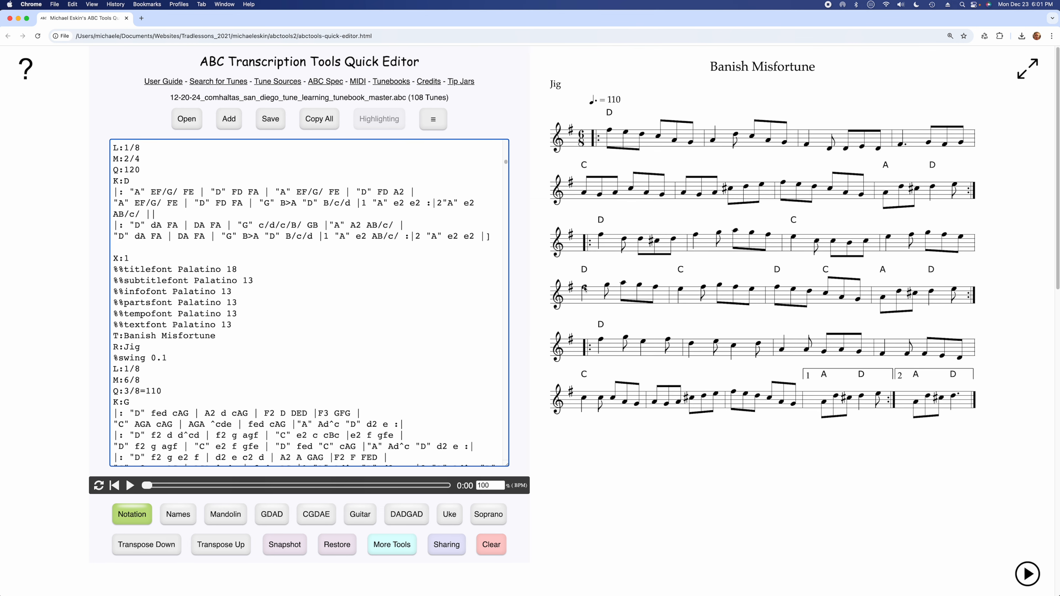
left_click(129, 485)
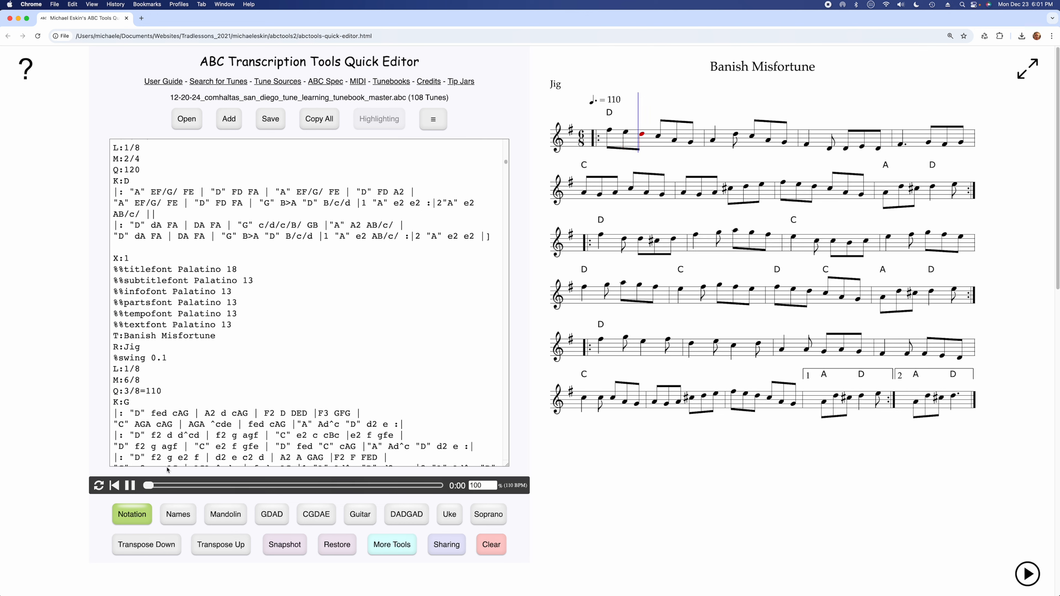
left_click(132, 485)
Step: Go to Kerry Polka in the tunebook and change the first chord of its first line to G
left_click_drag(506, 163, 490, 293)
left_click(242, 382)
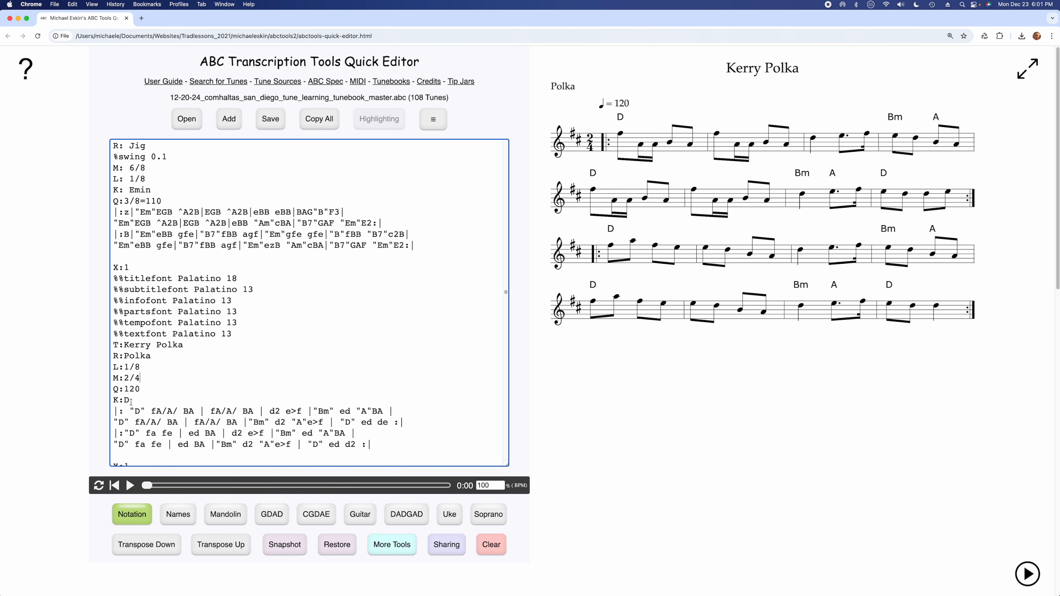
double_click(138, 411)
type("G")
Step: Transpose Kerry Polka up two semitones to the key of E
left_click(219, 541)
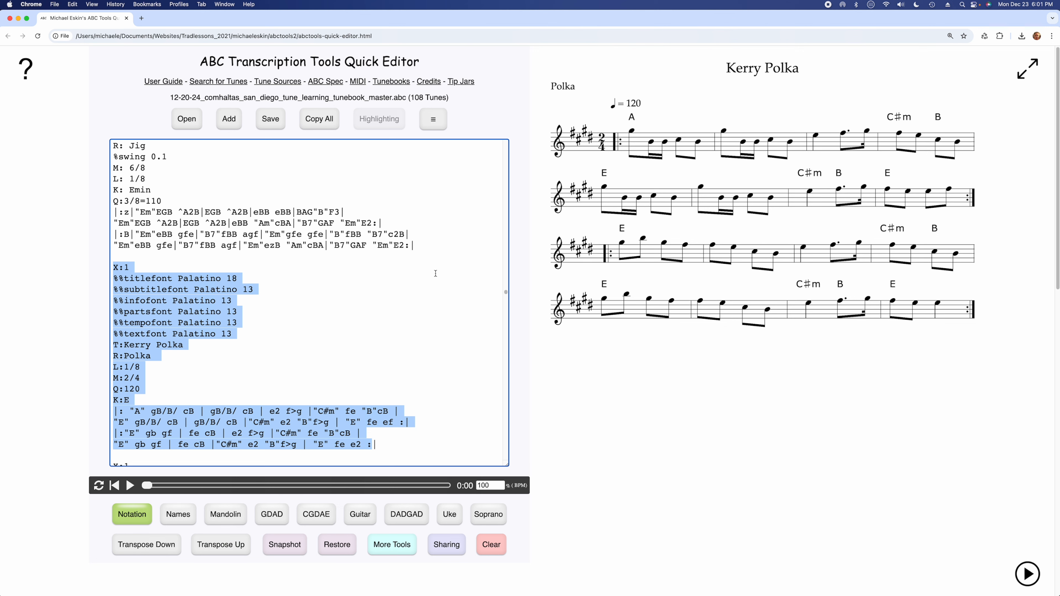
left_click(405, 286)
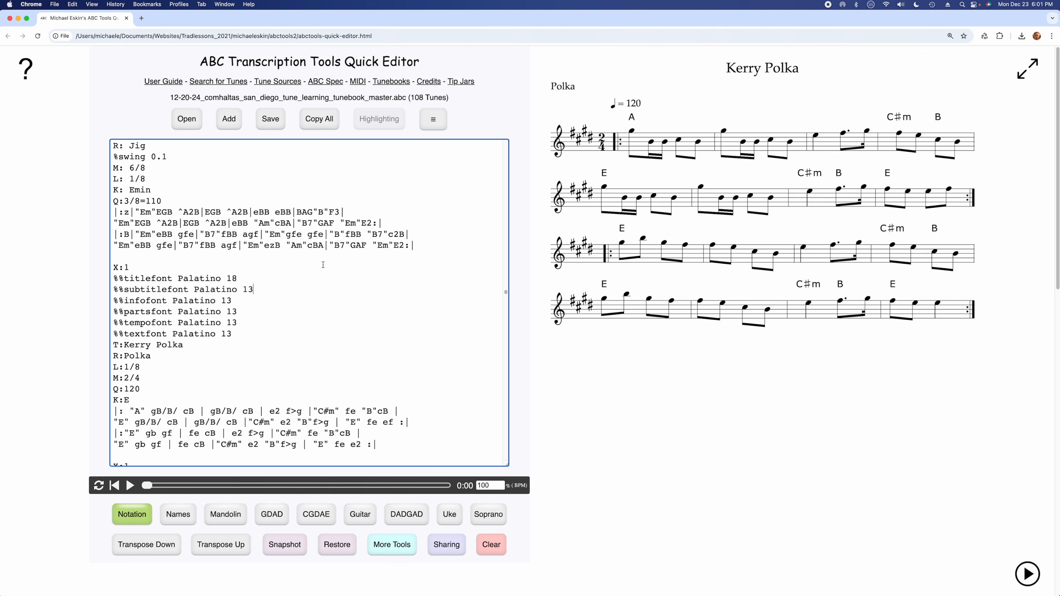
scroll(334, 271, "up", 10)
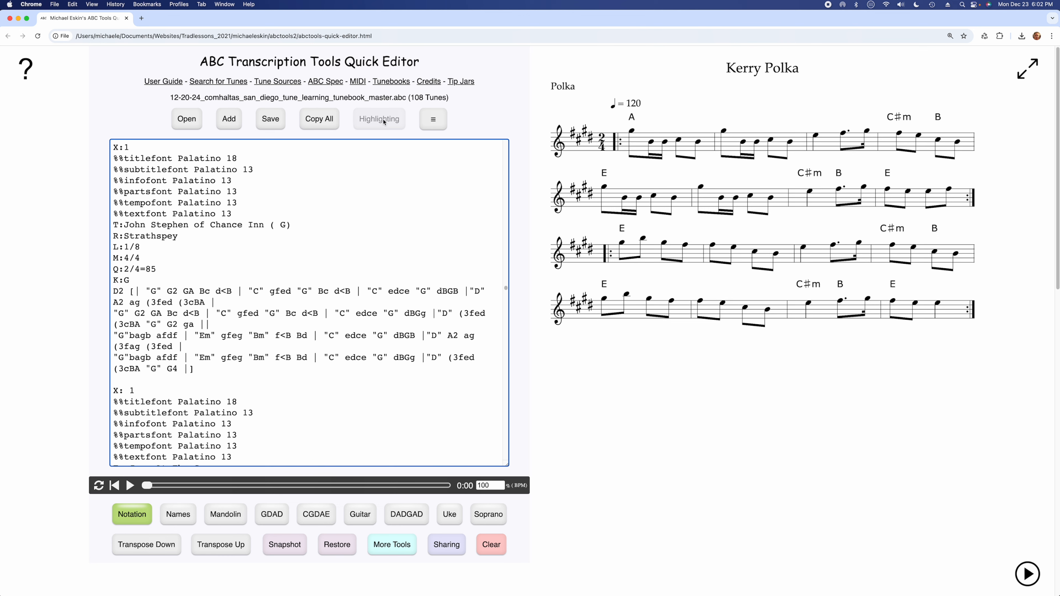
Step: Clear the whole tunebook from the editor and add the example tune Cooley's (reel)
left_click(491, 544)
left_click(234, 120)
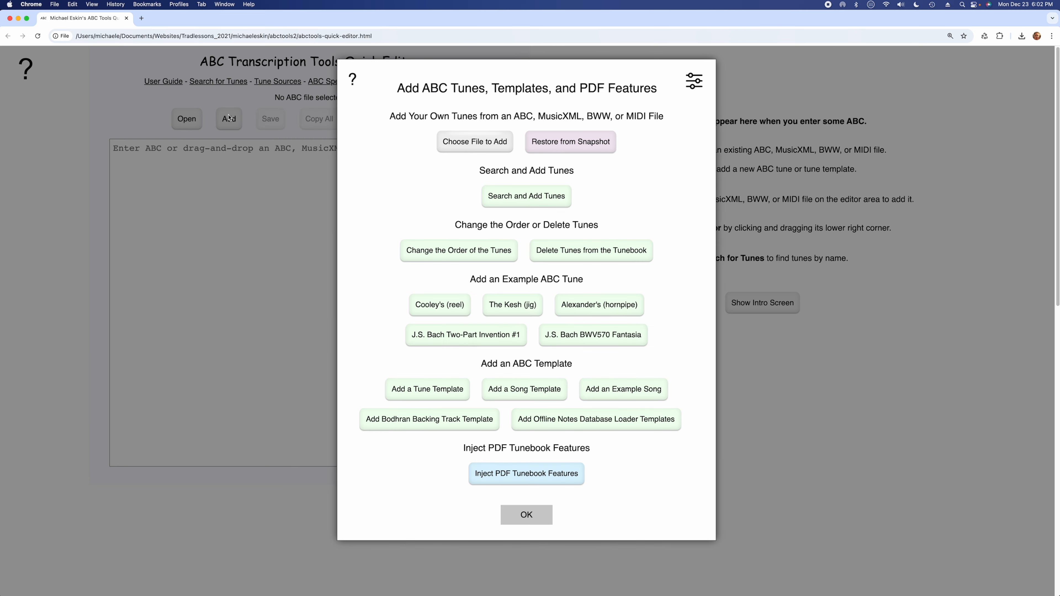
left_click(439, 305)
left_click(525, 516)
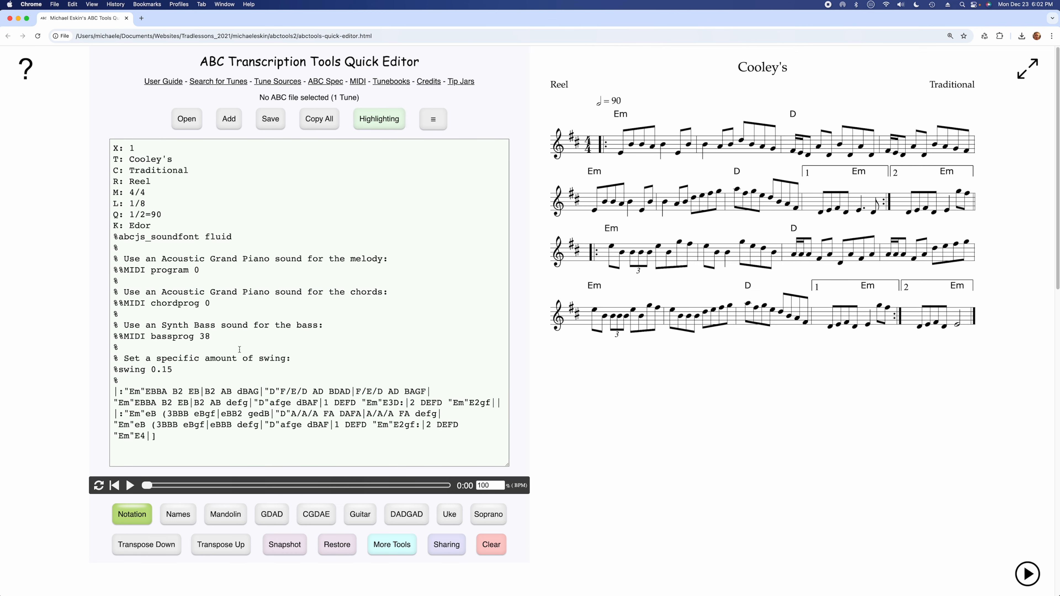
Step: With highlighting turned on, select passages of Cooley's ABC melody and pick the first note of the "gedB" group in the notation
left_click_drag(160, 383, 366, 424)
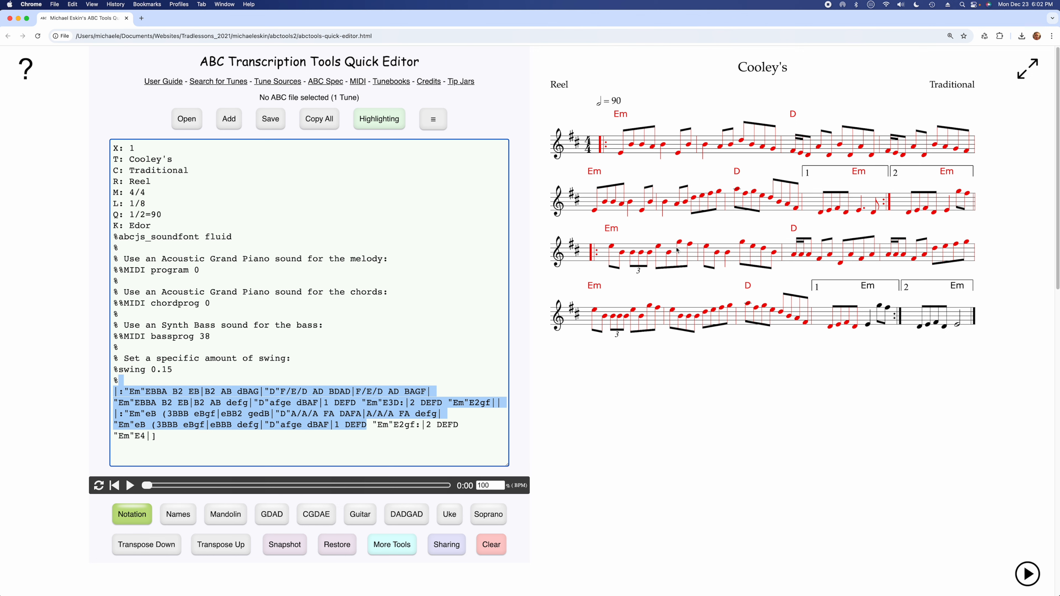
left_click(267, 403)
left_click_drag(201, 394, 270, 413)
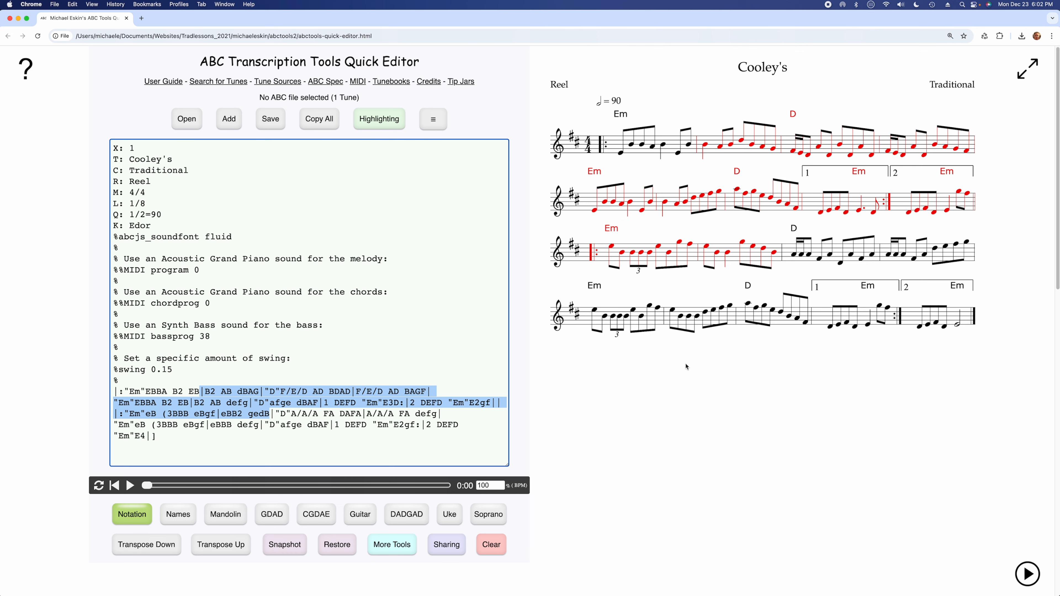
left_click(742, 242)
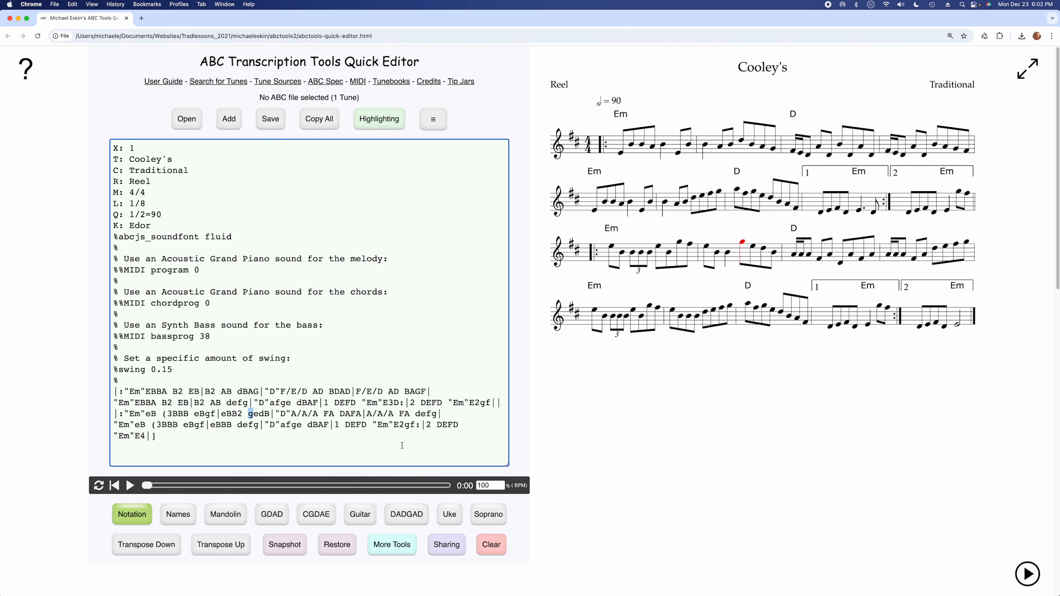
Step: Add the example tune The Kesh (jig) after Cooley's
left_click(228, 119)
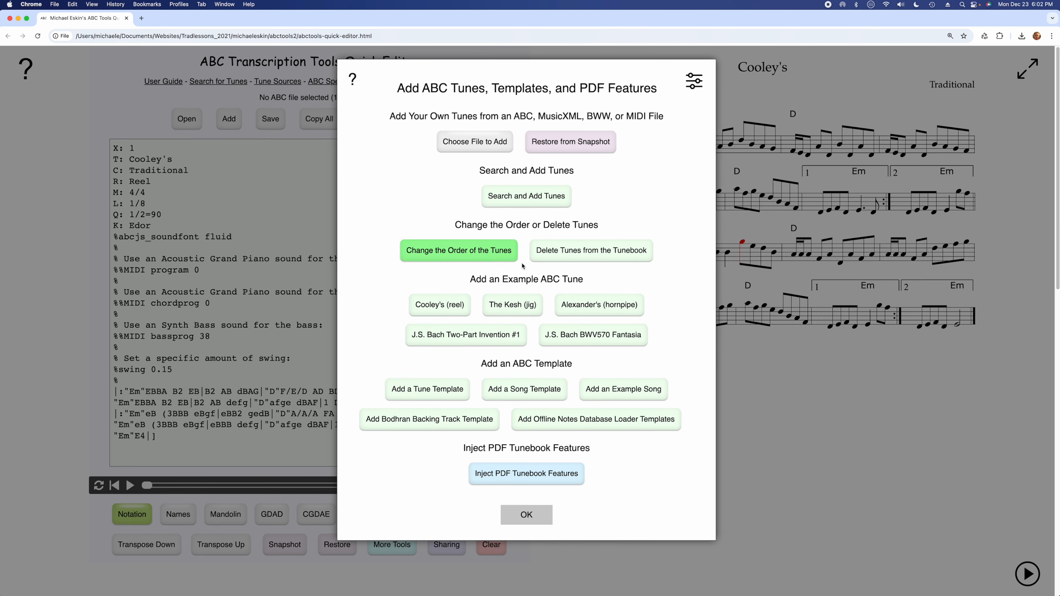
left_click(536, 311)
left_click(526, 514)
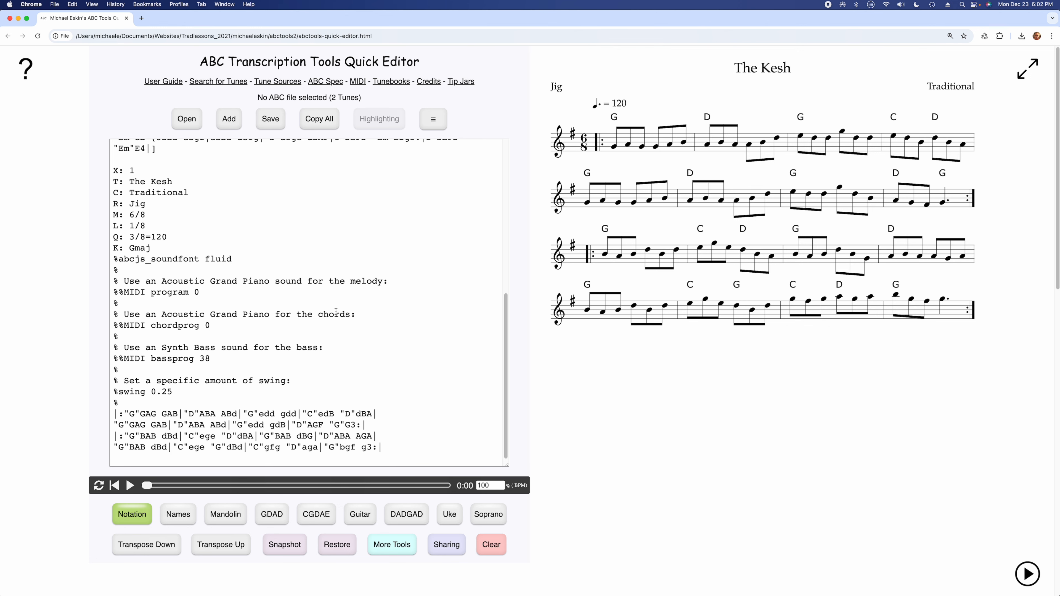
scroll(336, 312, "up", 7)
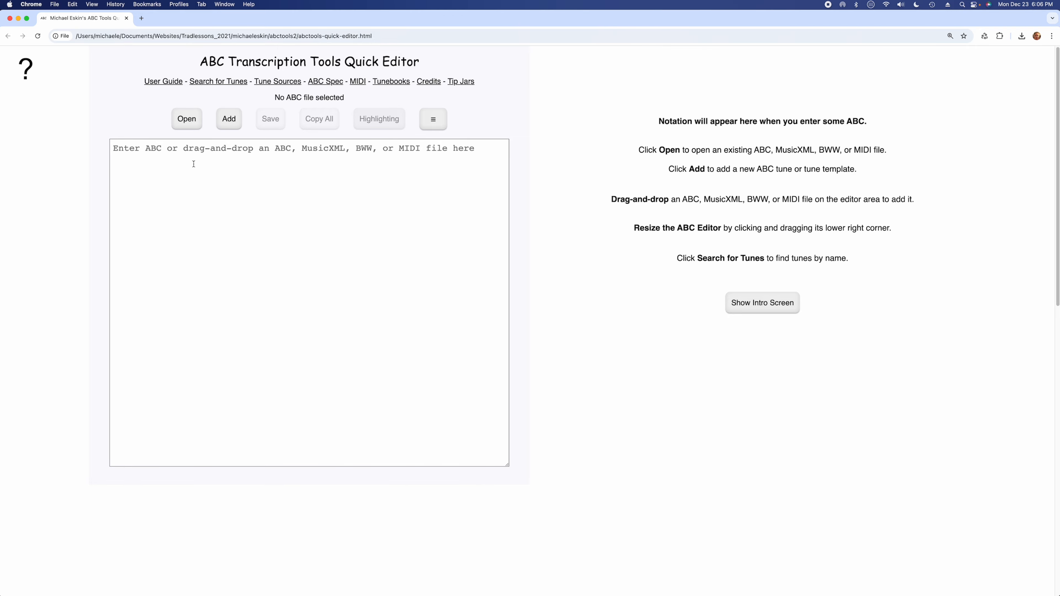
Step: Open the tunebook file KSS_11Sep2024.abc and briefly play its first tune, An Moinfheir
scroll(463, 314, "down", 5)
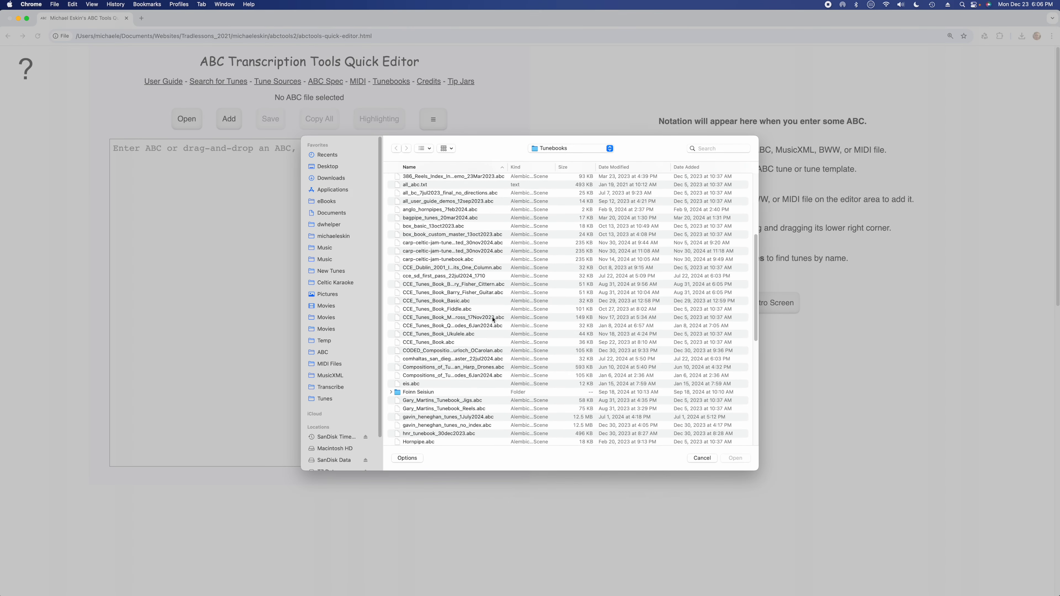
scroll(463, 314, "down", 1)
double_click(429, 398)
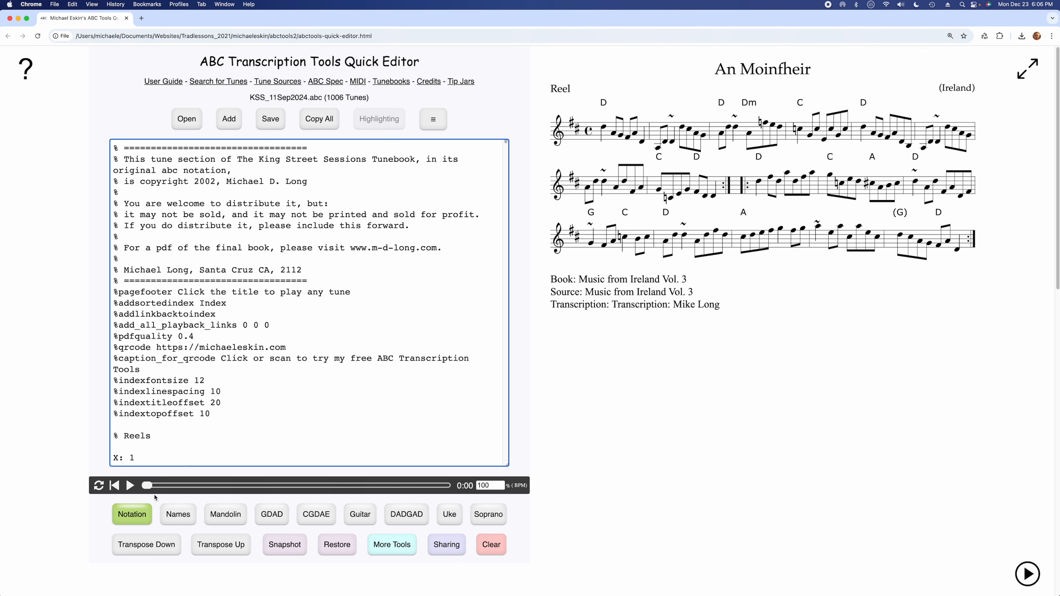
left_click(129, 485)
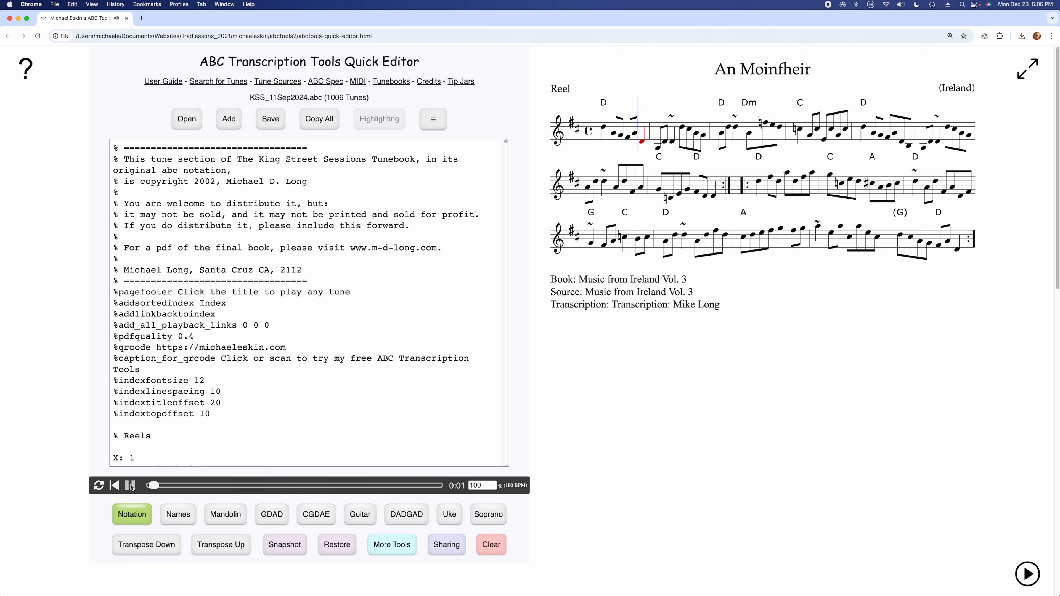
left_click(130, 485)
Step: Display the strathspey Salmon tails up the water from further down the tunebook and play its opening briefly
left_click_drag(505, 143, 490, 284)
scroll(491, 284, "down", 10)
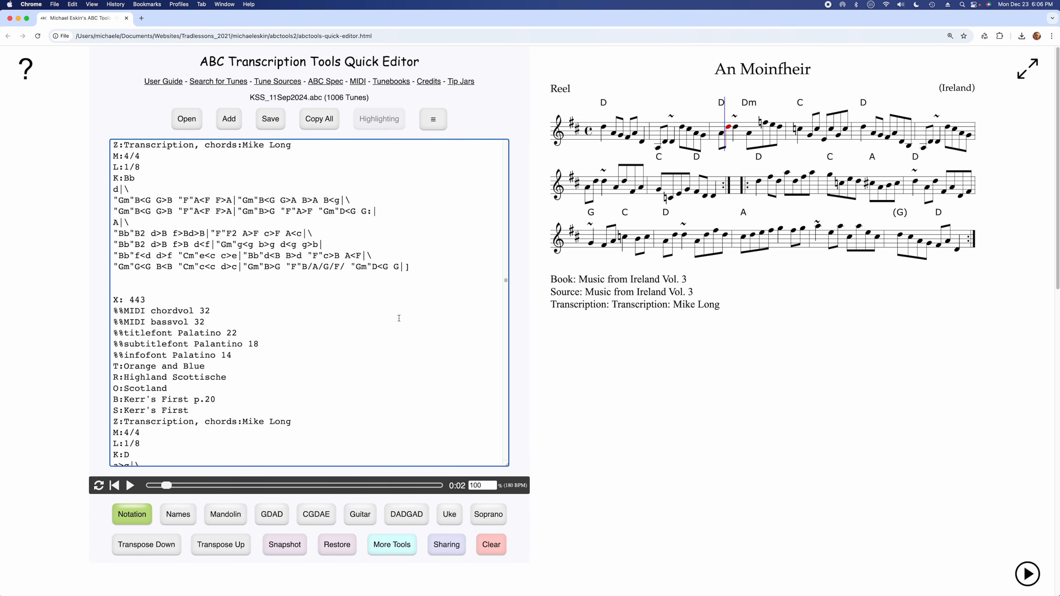
scroll(357, 345, "down", 15)
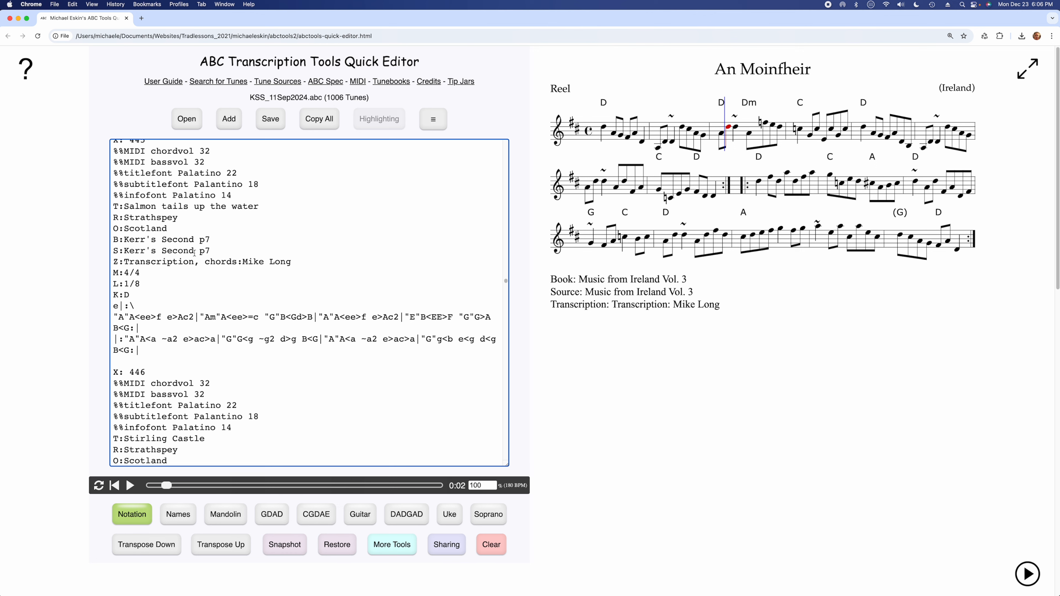
left_click(307, 188)
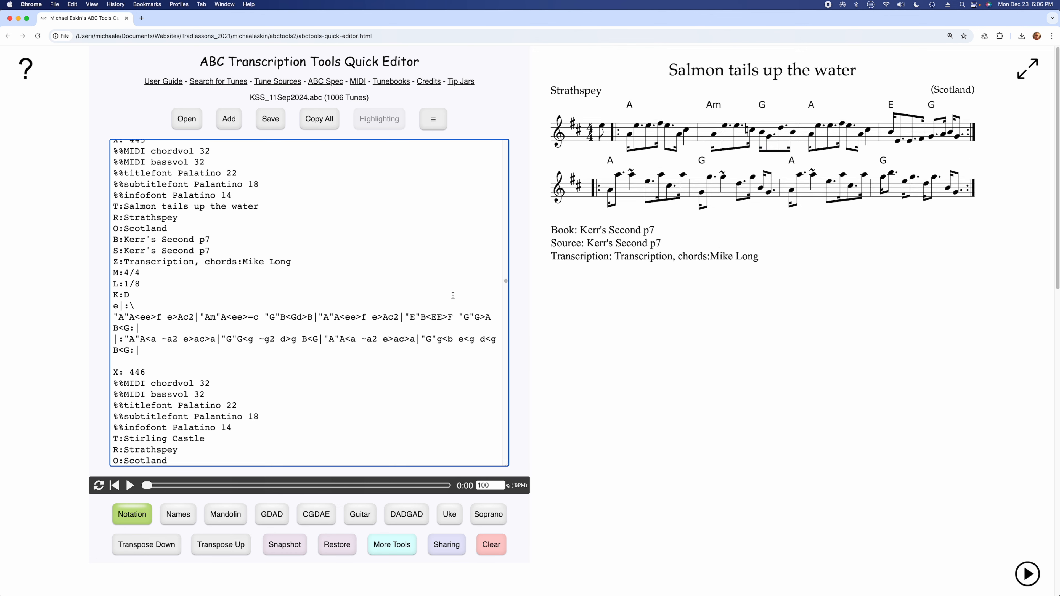
left_click(130, 486)
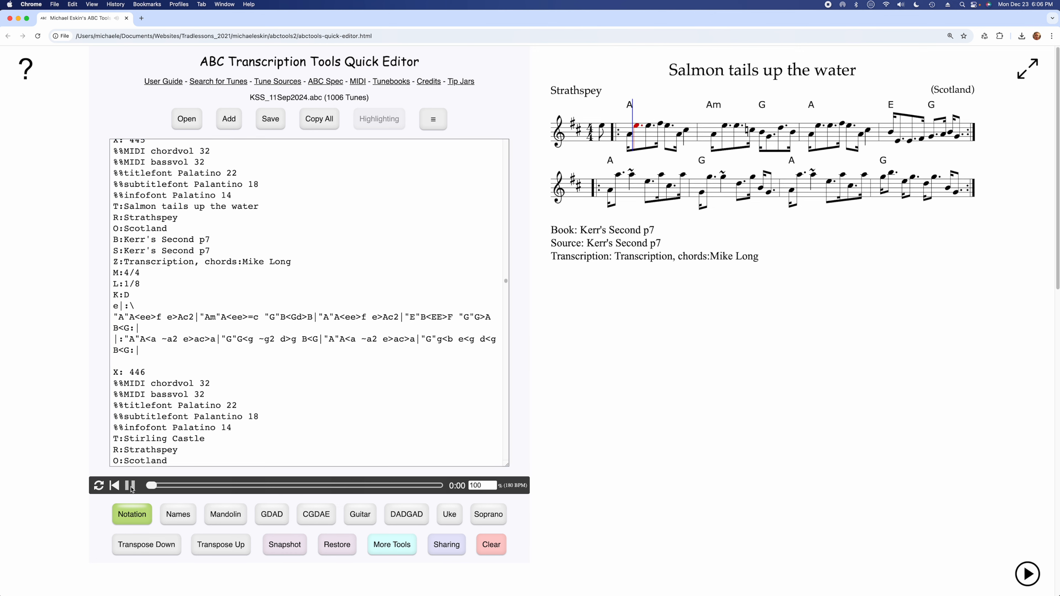
left_click(131, 486)
Step: Display the jig The gallowglass (tune 659) and change the first chord of its melody to C
left_click_drag(505, 280, 489, 351)
left_click(167, 326)
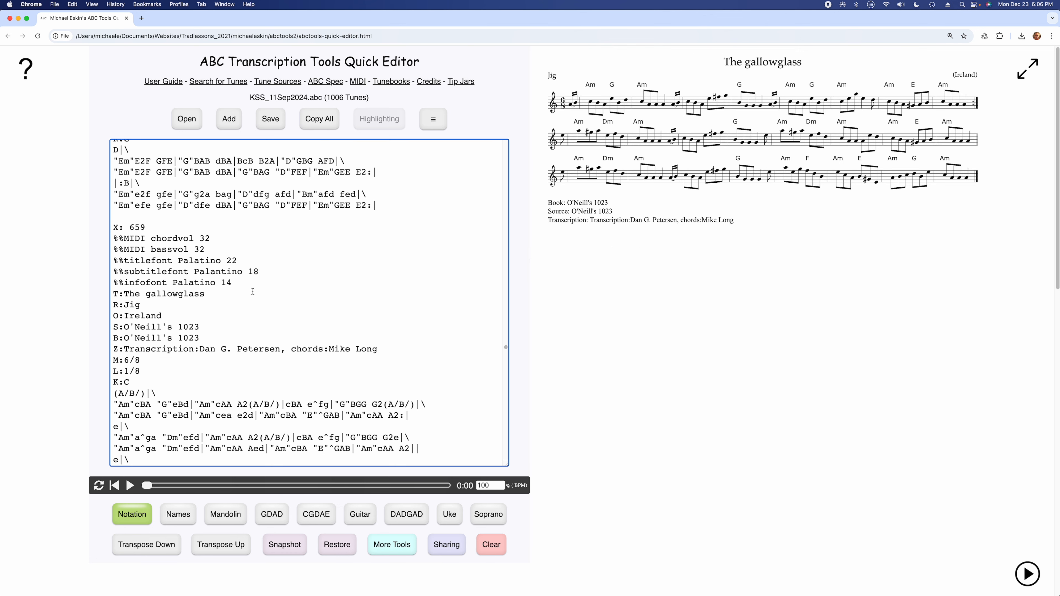
double_click(128, 405)
type("C")
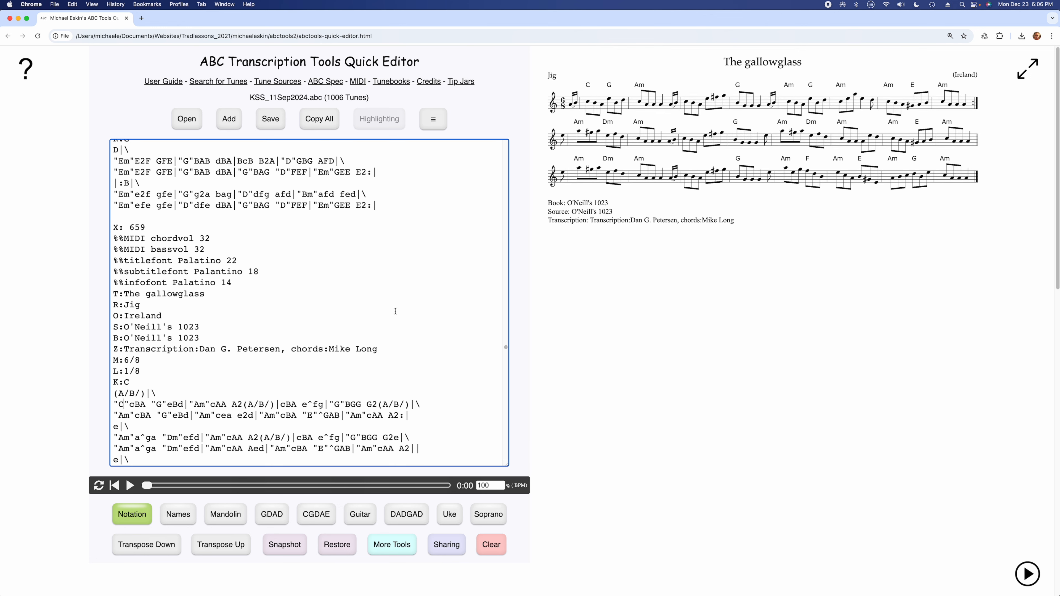
Step: Display the jig The leg of the duck (tune 724) and play its opening bars briefly
left_click_drag(504, 347, 505, 367)
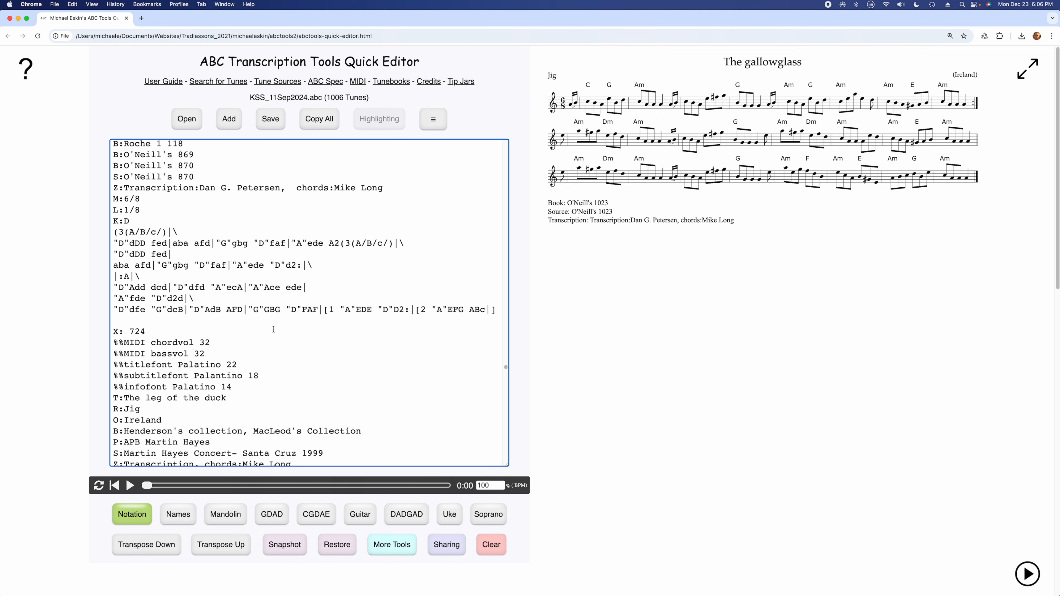
left_click(205, 399)
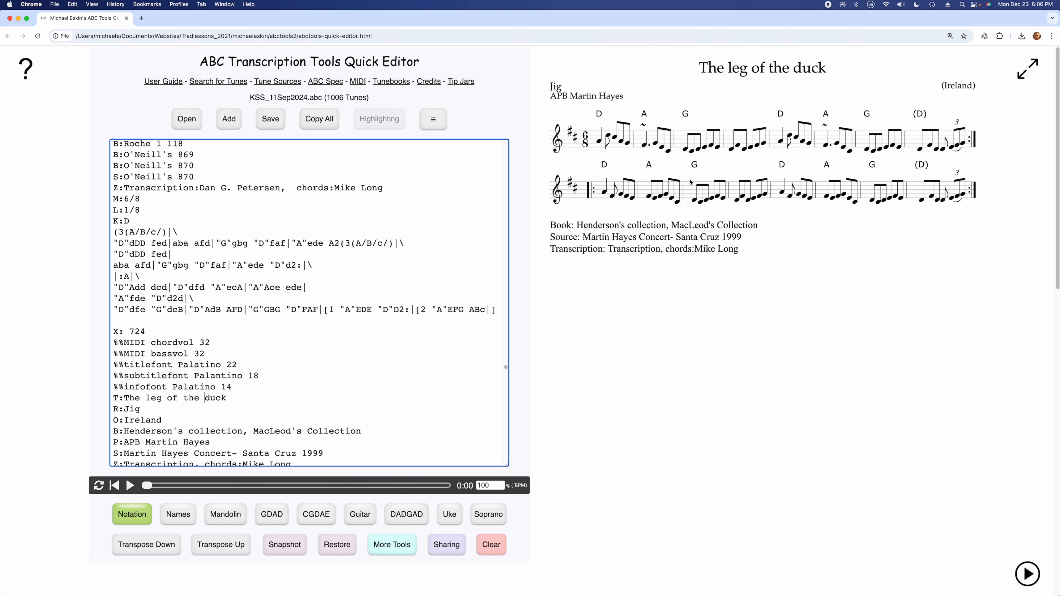
left_click(130, 485)
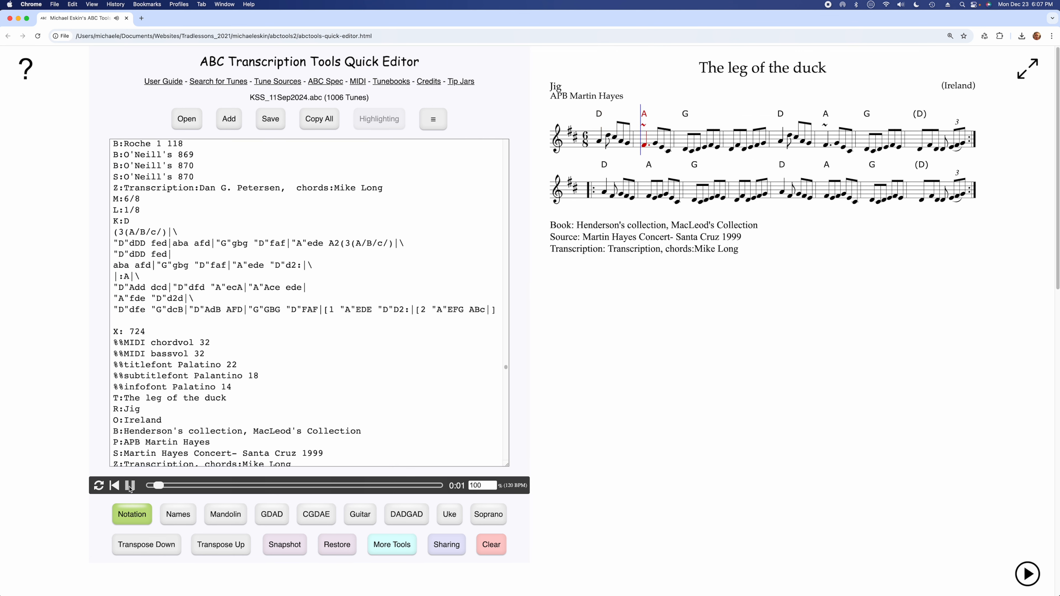
left_click(130, 485)
Step: Capitalize "Leg" in the title of tune 724 so it reads "The Leg of the duck"
scroll(252, 407, "down", 2)
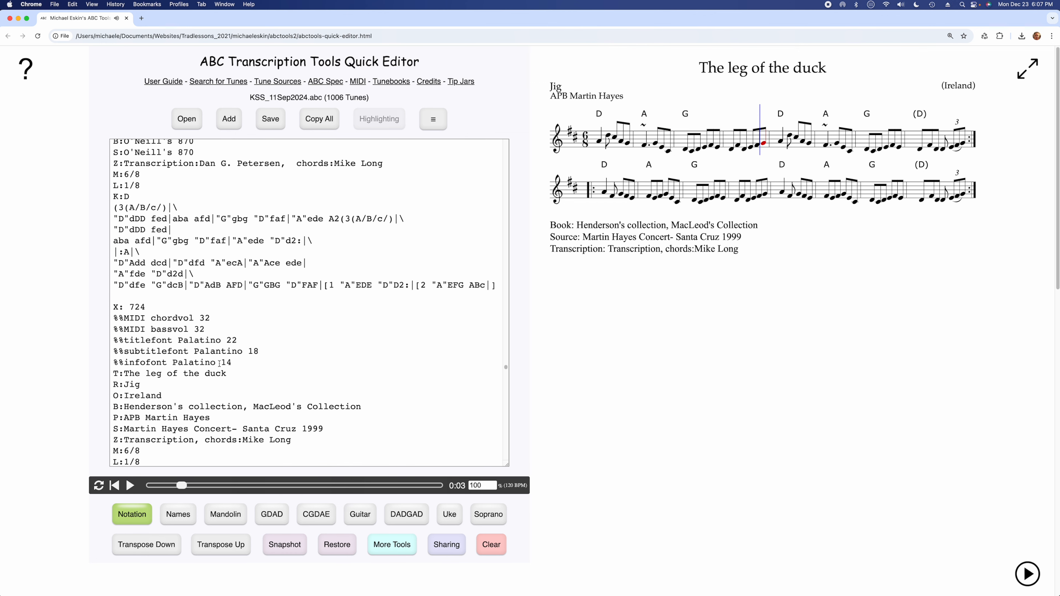
left_click_drag(244, 369, 151, 373)
left_click(151, 373)
key("BackSpace")
type("L")
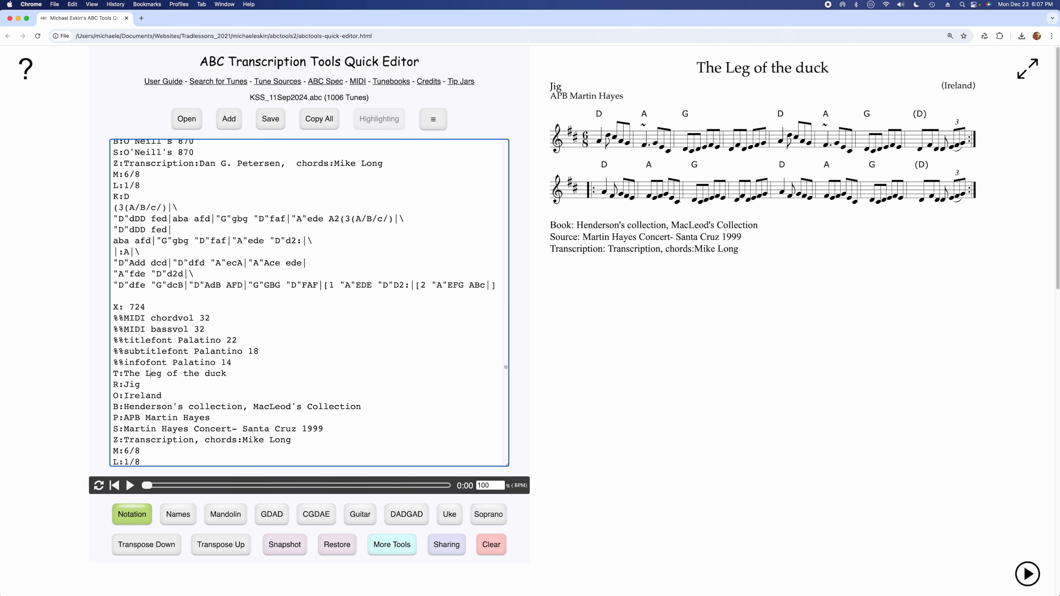